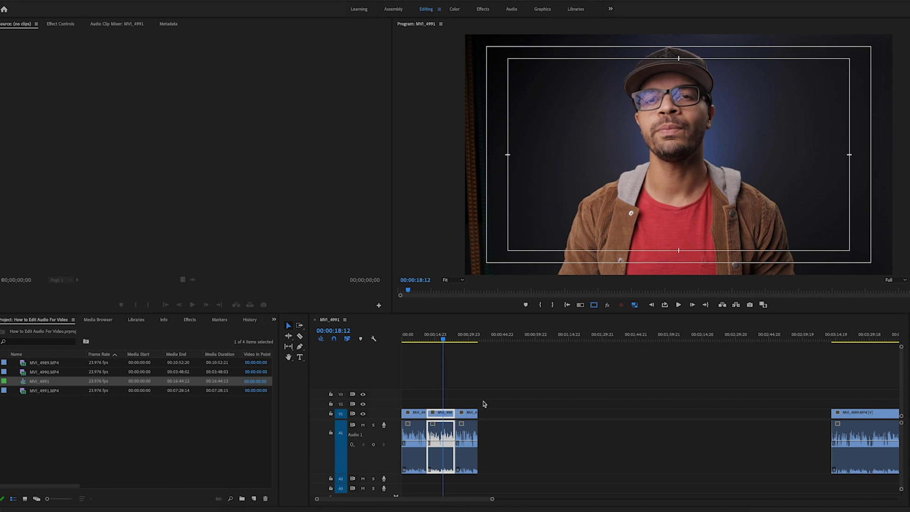
Step: Move the second and third clips of the opening group further along the timeline to open a gap after the first clip
click(506, 447)
key(Up)
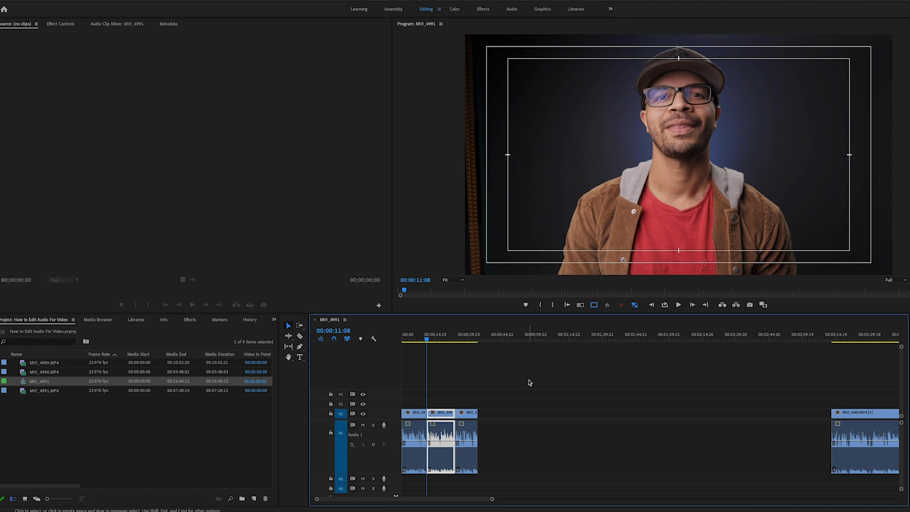
drag(439, 412, 566, 414)
Step: Switch to Finder, locate the intro video, and import YT Intro 2020.mp4 into the project
click(234, 509)
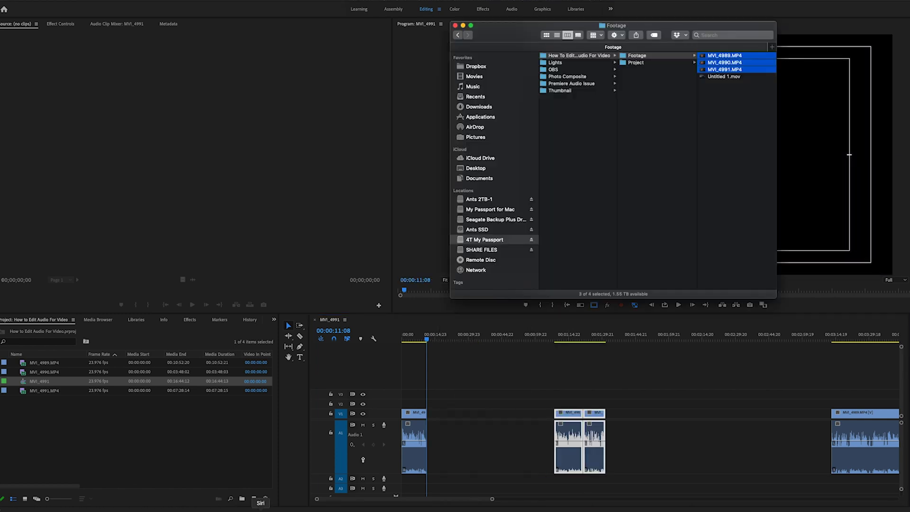
scroll(601, 150, left, 3)
click(604, 126)
drag(605, 126, 151, 428)
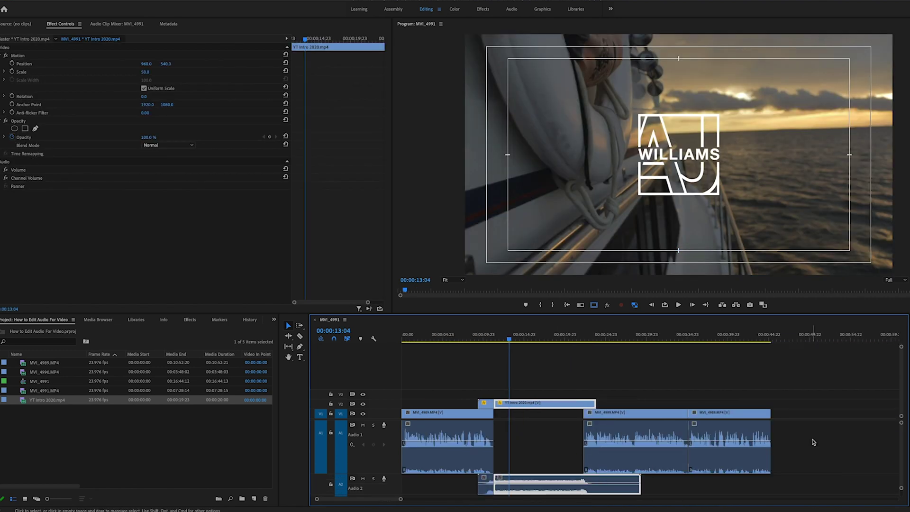
Step: Feed the left source channel to both audio channels of all three MVI_4989.MP4 clips and return the playhead to the sequence start
drag(801, 439, 442, 462)
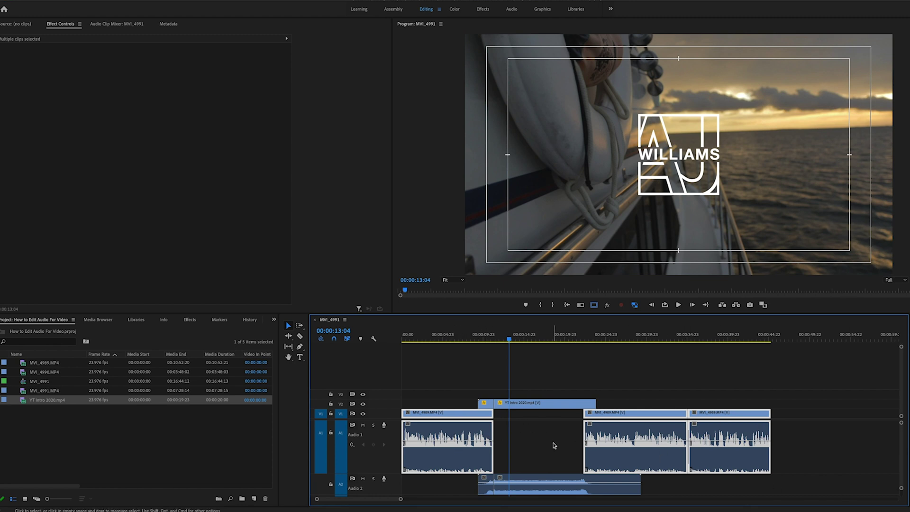
right_click(459, 450)
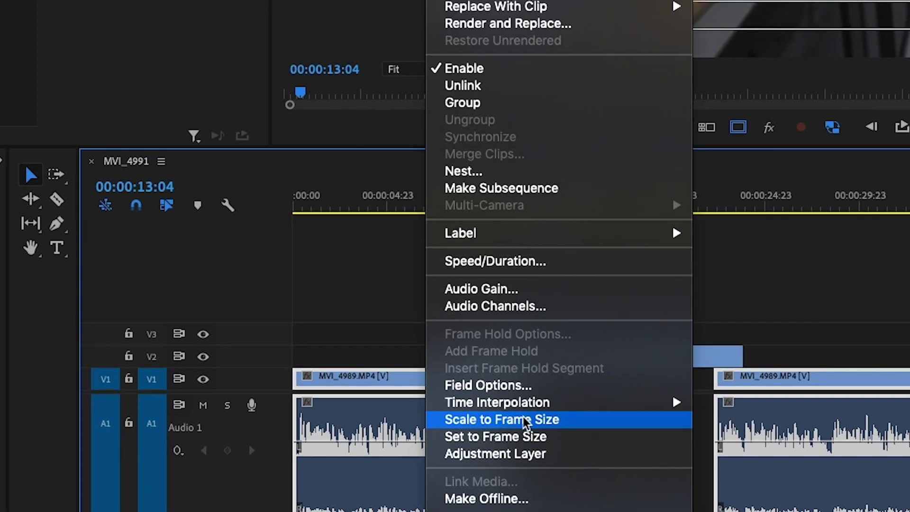
click(535, 289)
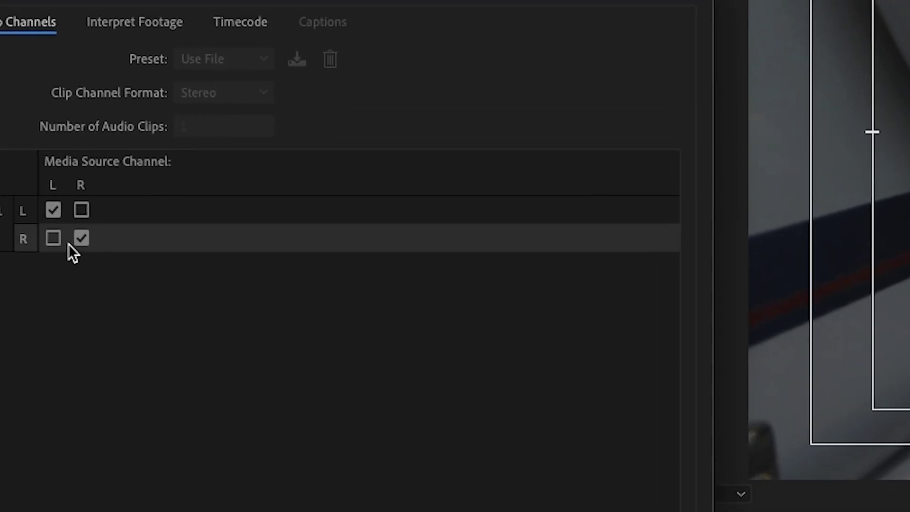
click(53, 238)
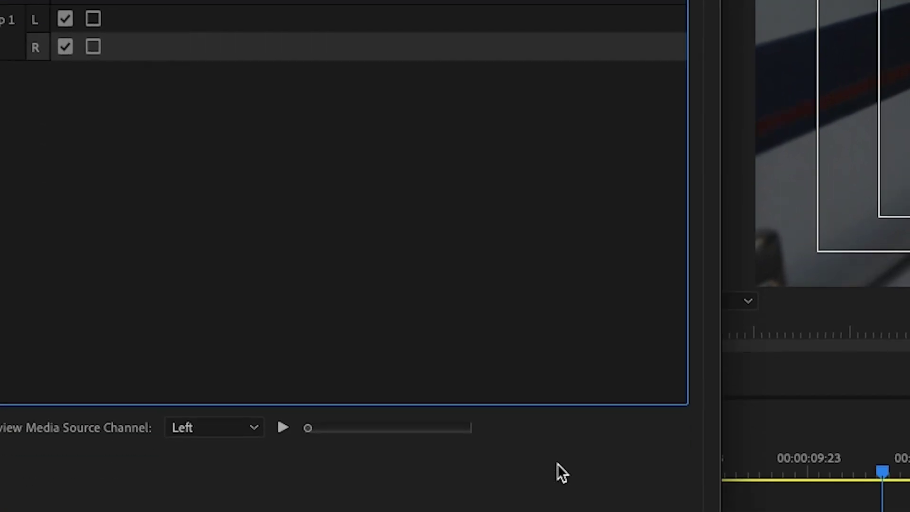
click(609, 450)
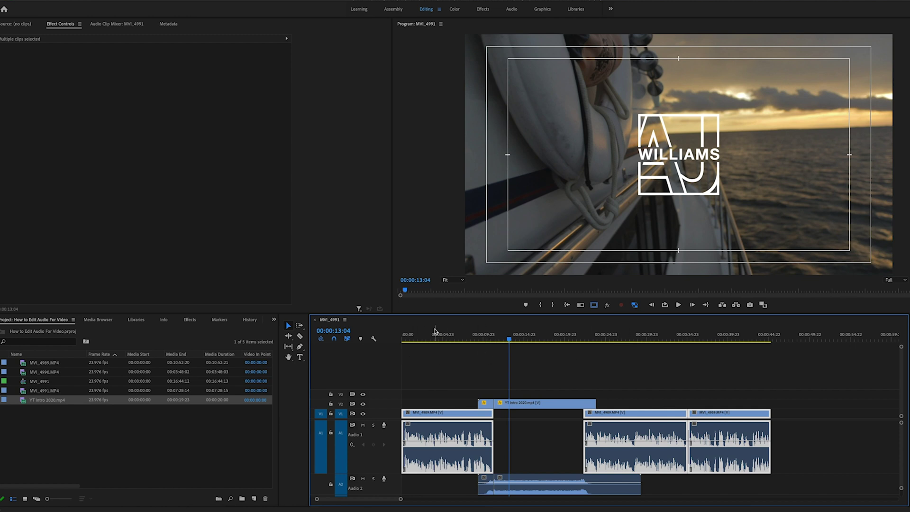
key(Home)
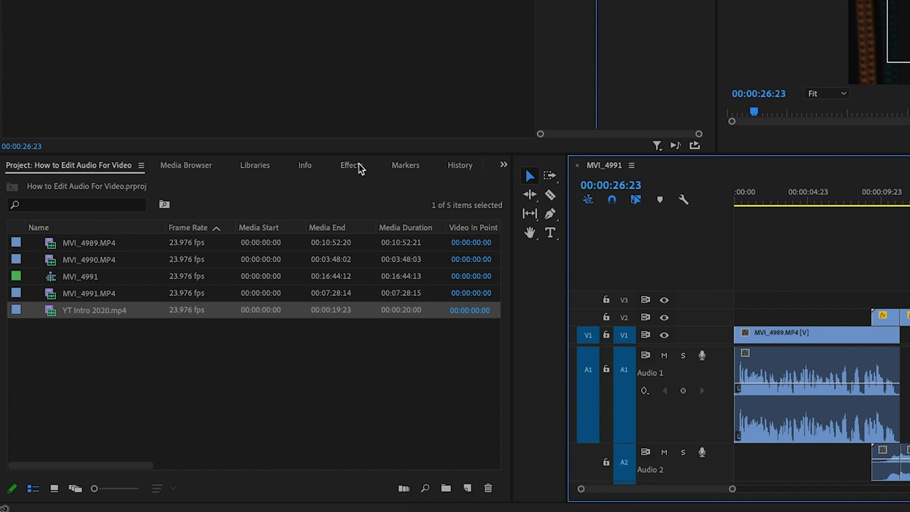
Step: Find the Parametric Equalizer audio effect with "param", apply it to the second MVI_4989.MP4 clip, and open its custom setup
click(356, 166)
click(71, 184)
text(param)
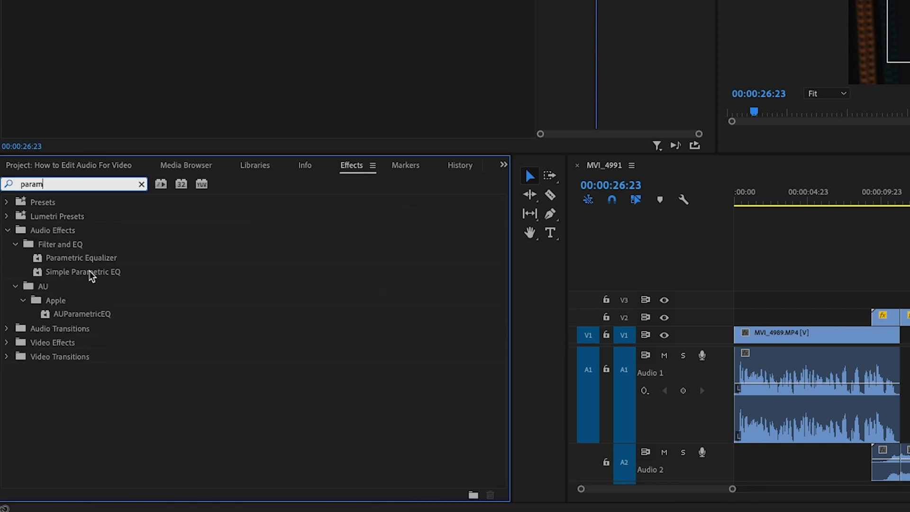
click(90, 273)
click(90, 260)
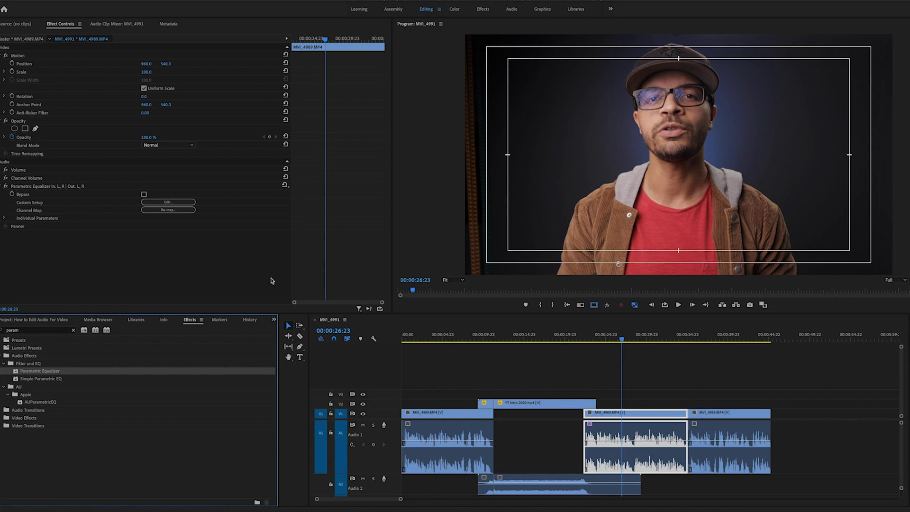
click(180, 202)
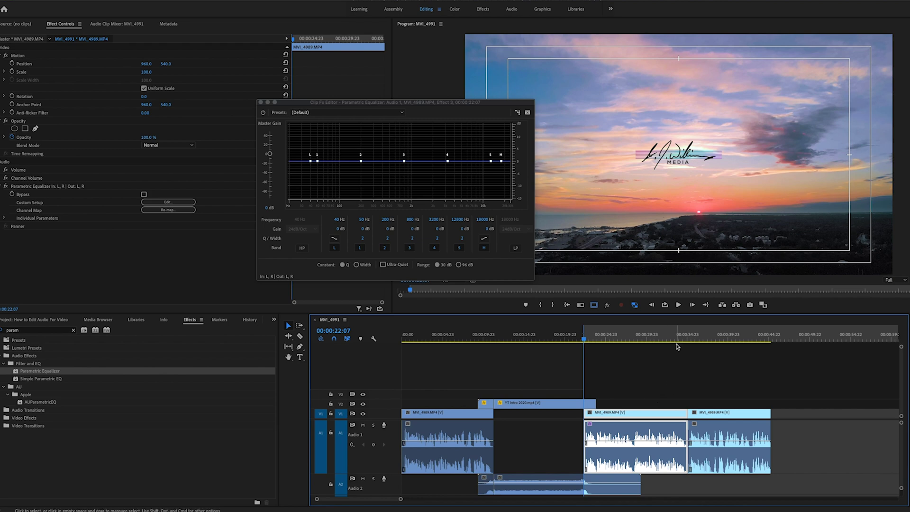
Step: Mark the equalized clip as the in-out range and add Loop Playback to the Program monitor's transport controls
click(677, 346)
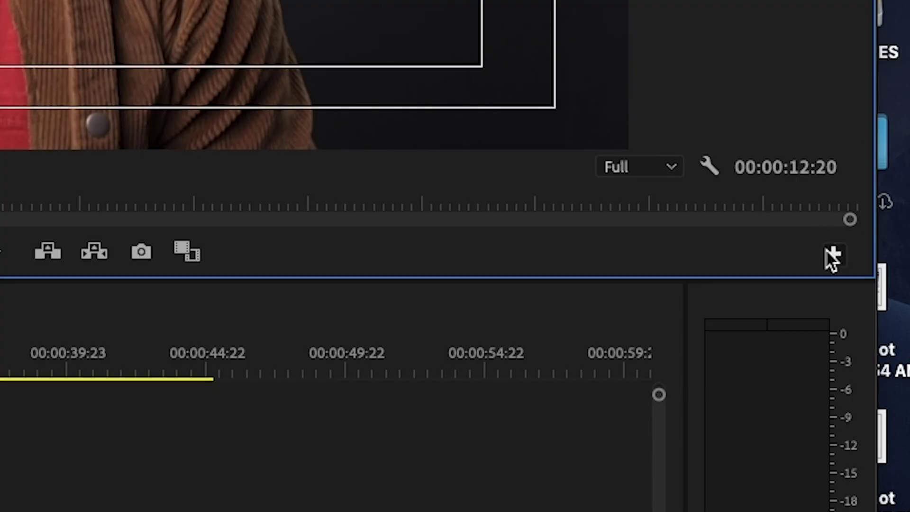
click(826, 249)
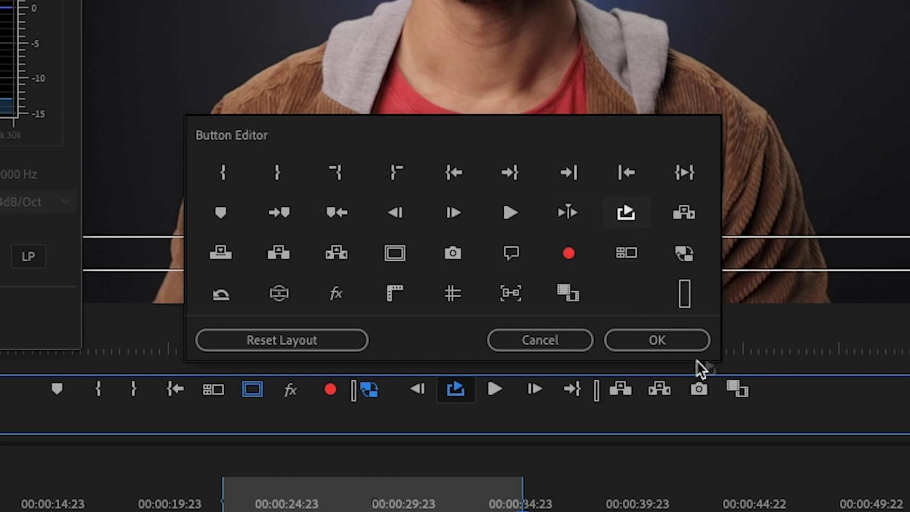
drag(558, 391, 456, 391)
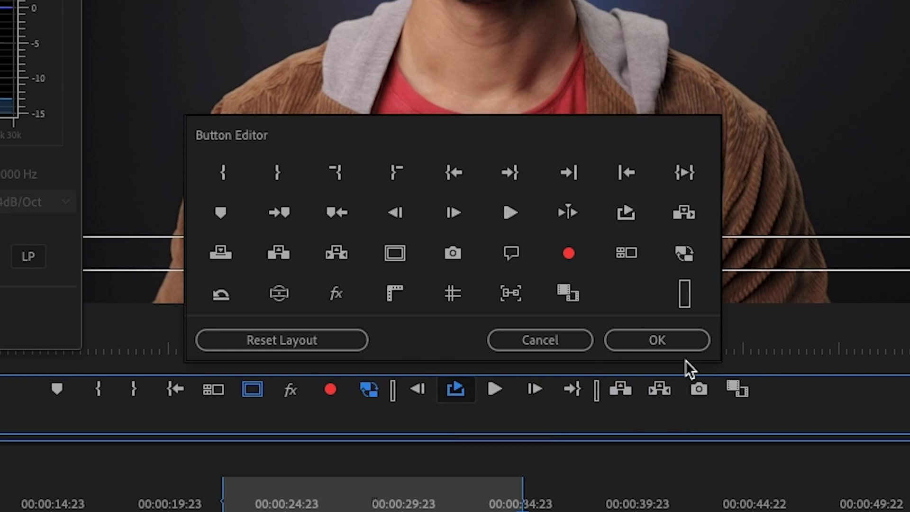
click(658, 340)
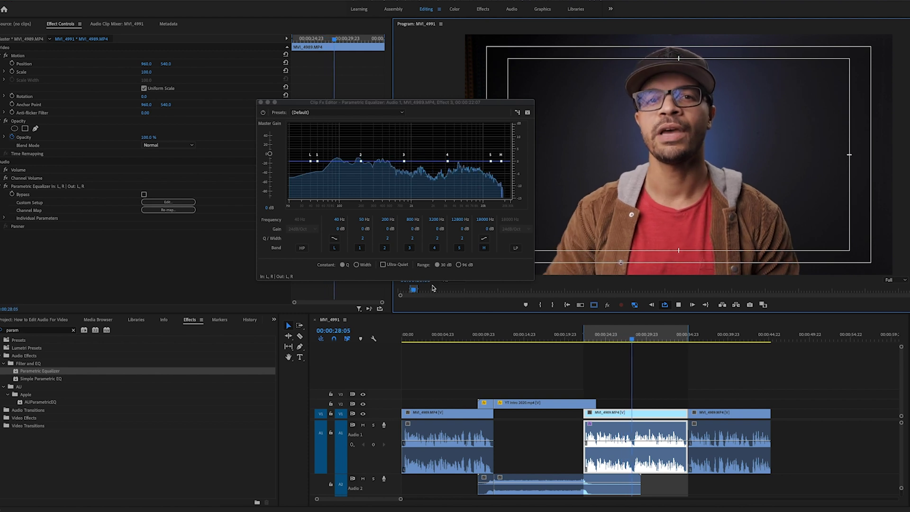
Step: Enable a 24dB/Oct high-pass filter at 90 Hz and cut equalizer band 1 to -4.1 dB at about 432 Hz
key(space)
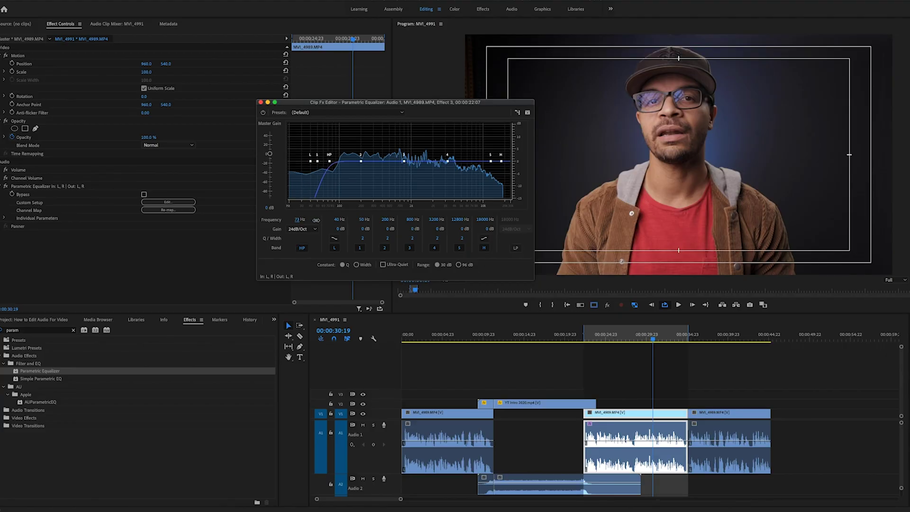
drag(316, 220, 319, 222)
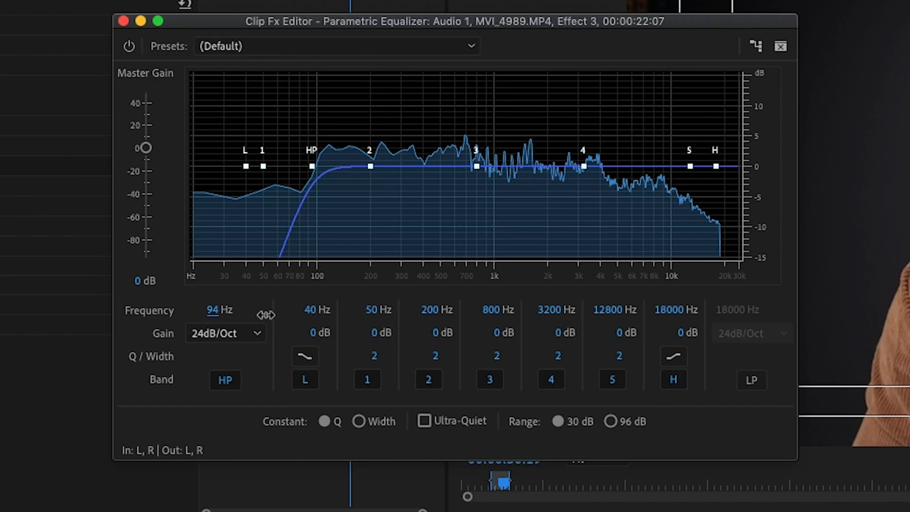
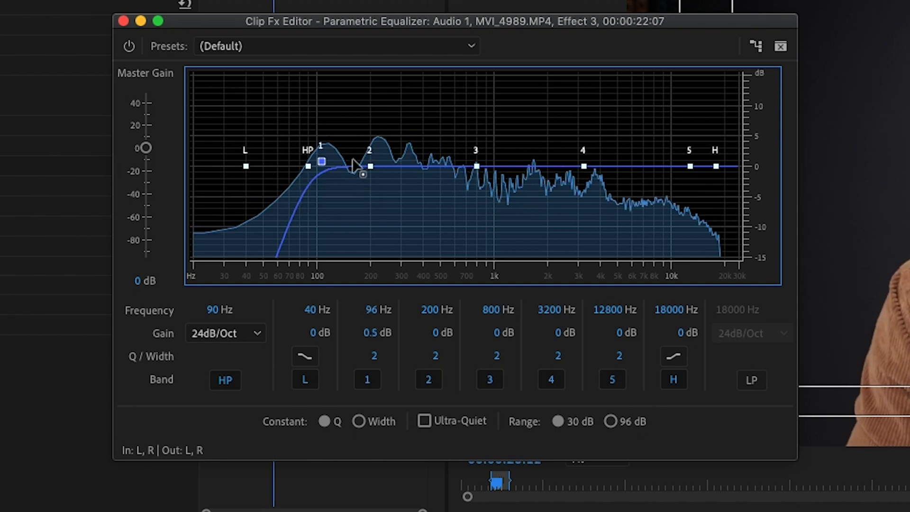
drag(358, 133, 429, 137)
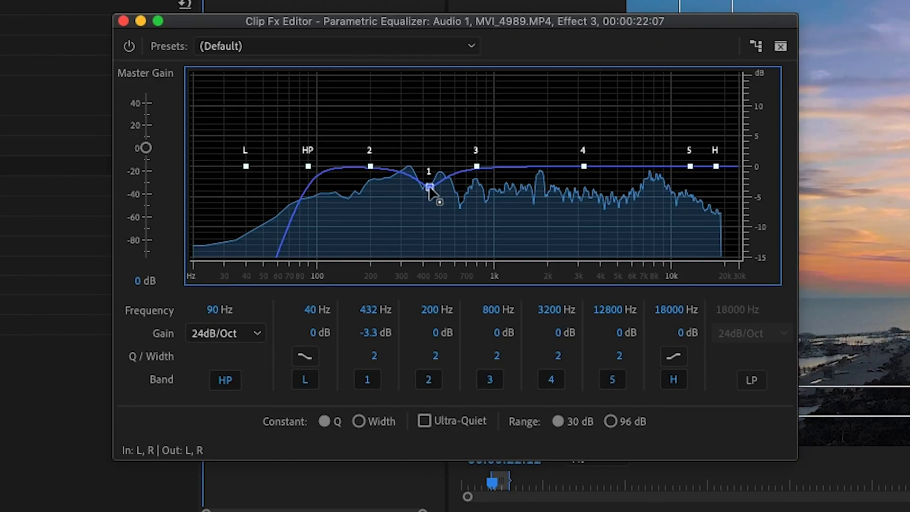
drag(429, 185, 428, 188)
drag(428, 188, 428, 190)
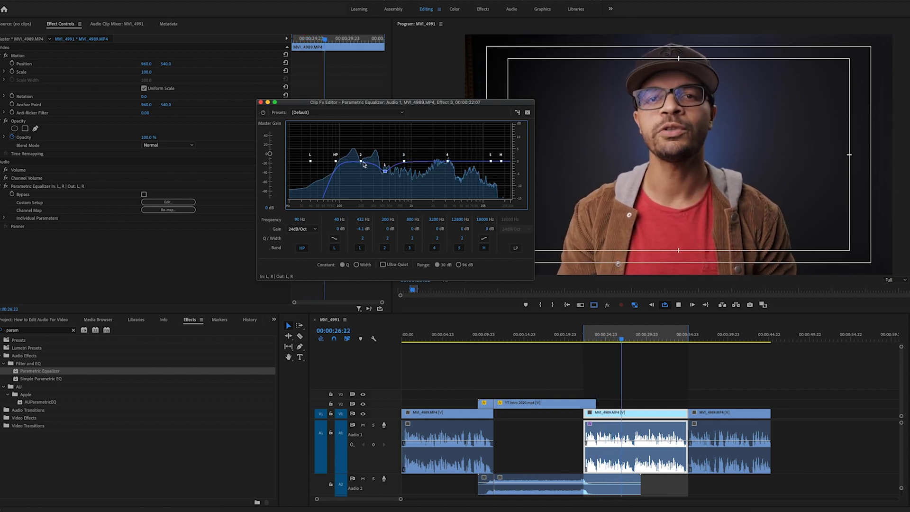
Step: Boost equalizer band 2 to 3.8 dB at about 102 Hz and lower the low shelf to -1.6 dB at about 297 Hz
drag(361, 160, 344, 155)
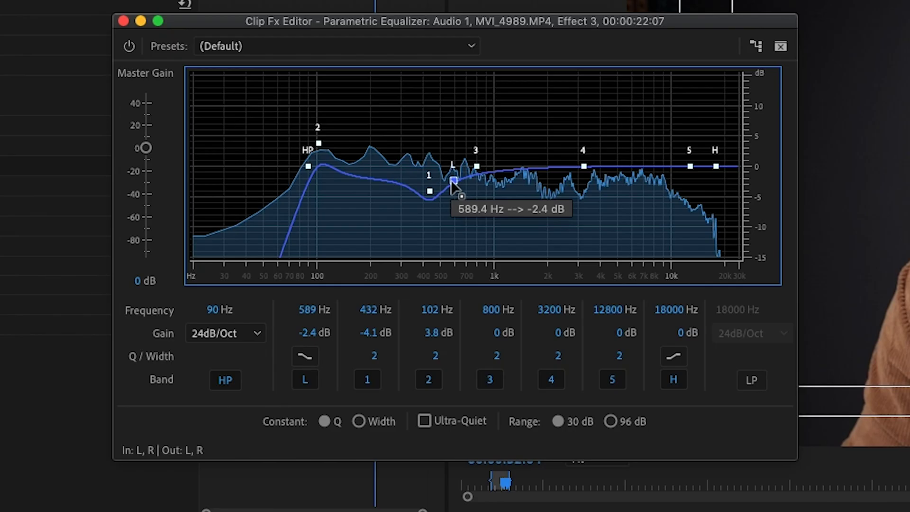
drag(394, 166, 393, 165)
drag(451, 177, 401, 175)
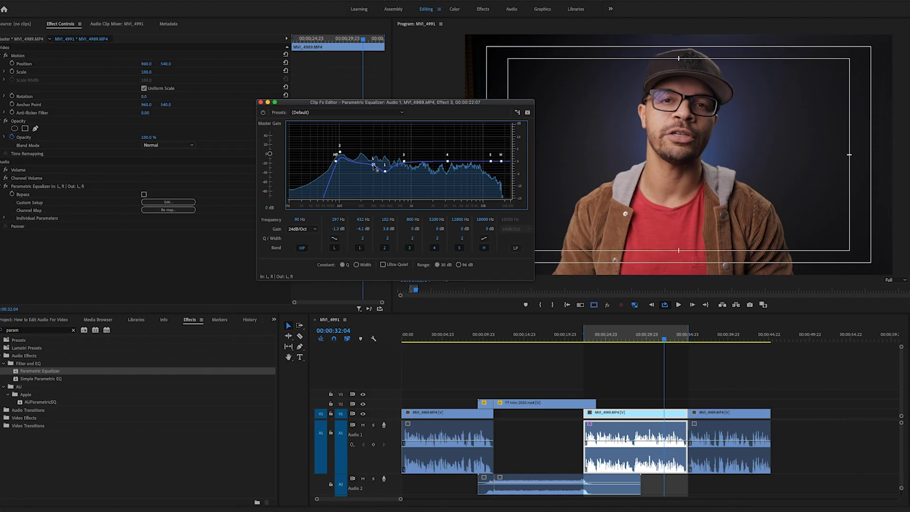
Step: During looped playback, cut band 3 to about -1.6 dB at 961 Hz and band 4 to -2.5 dB at 3239 Hz, and adjust the high shelf
key(space)
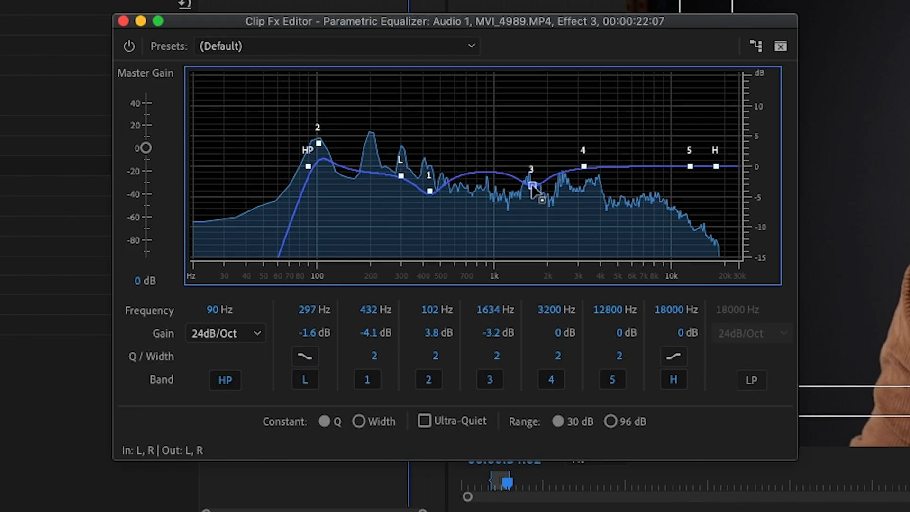
drag(532, 184, 506, 182)
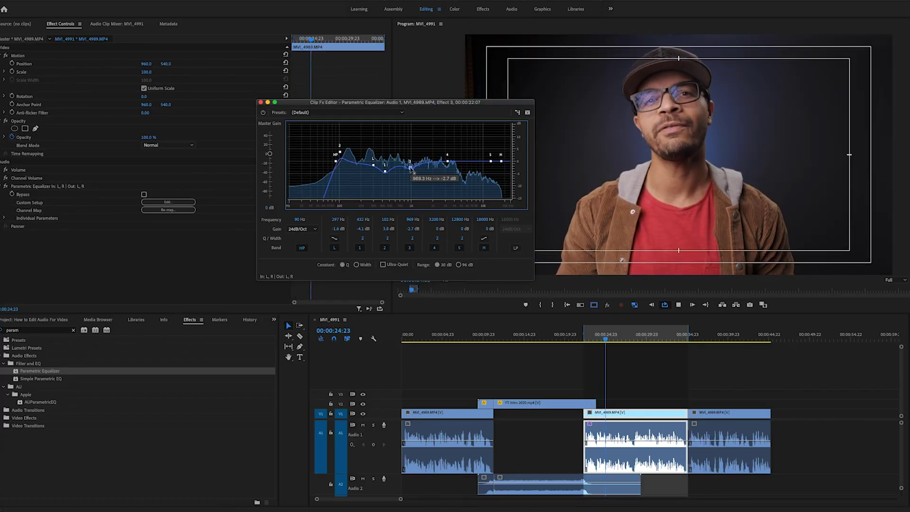
drag(411, 168, 411, 166)
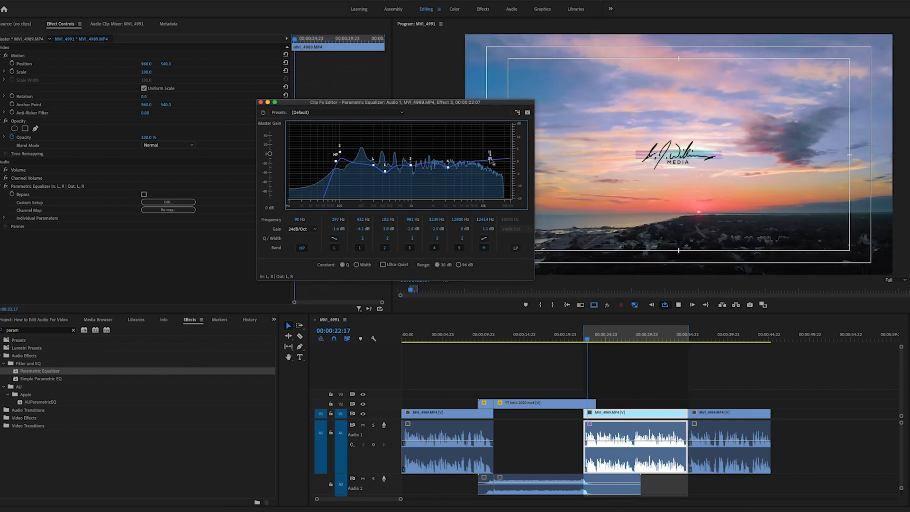
drag(490, 159, 473, 164)
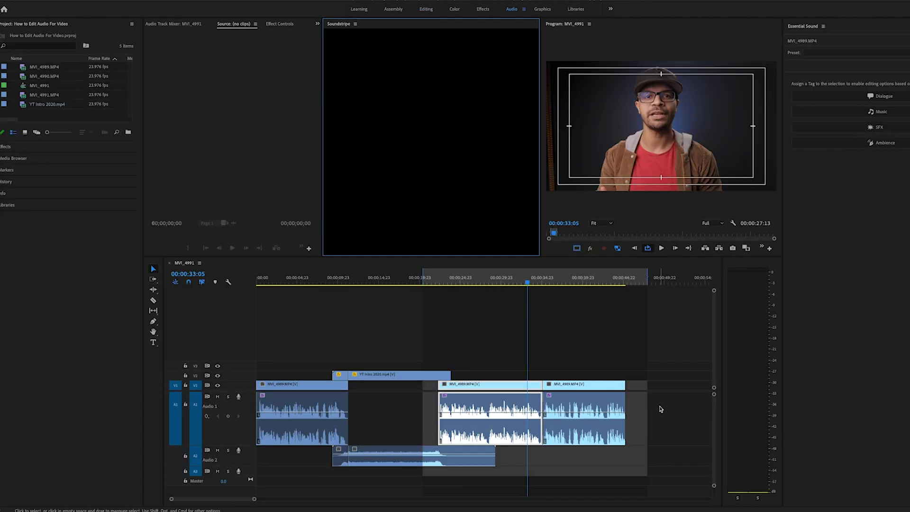
Step: Select the dialogue clips on Audio 1, tag them as Dialogue in Essential Sound, and auto-match their loudness
drag(660, 406, 354, 435)
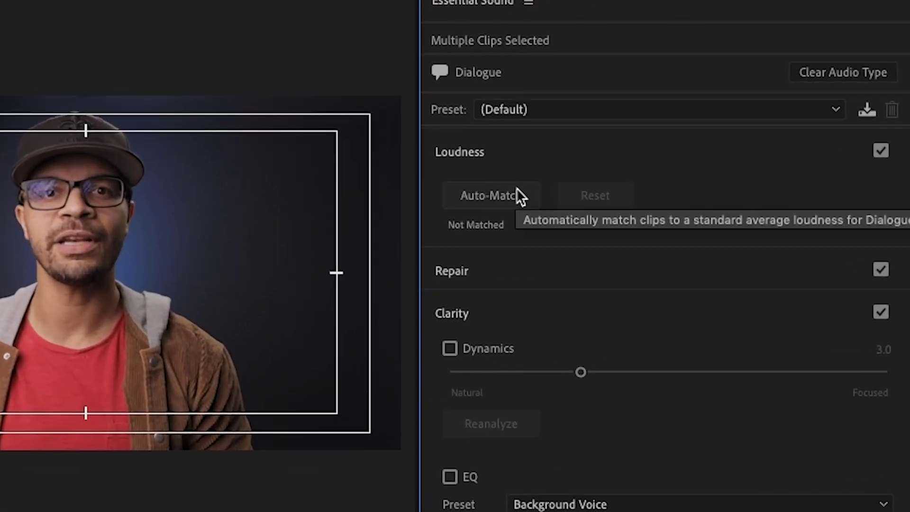
click(783, 109)
click(516, 188)
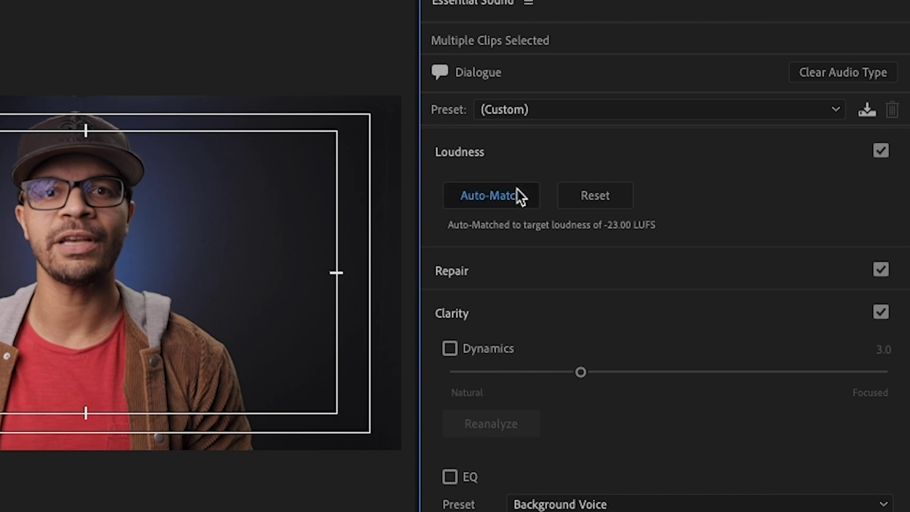